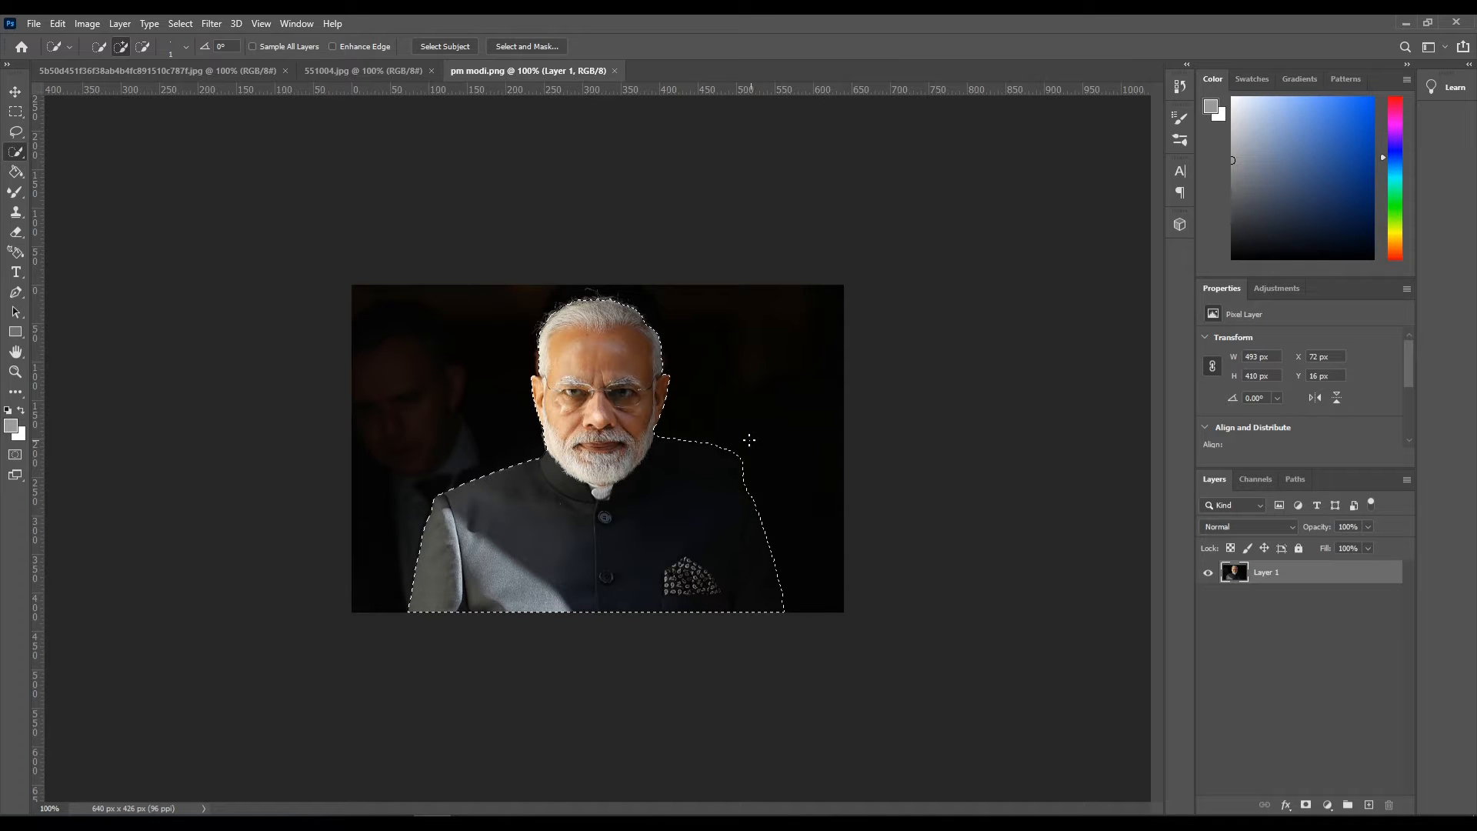
- Copy the selected man onto a new layer and hide the original photo layer beneath it
key(ctrl+d)
key(ctrl+shift+alt+n)
key(ctrl+shift+alt+e)
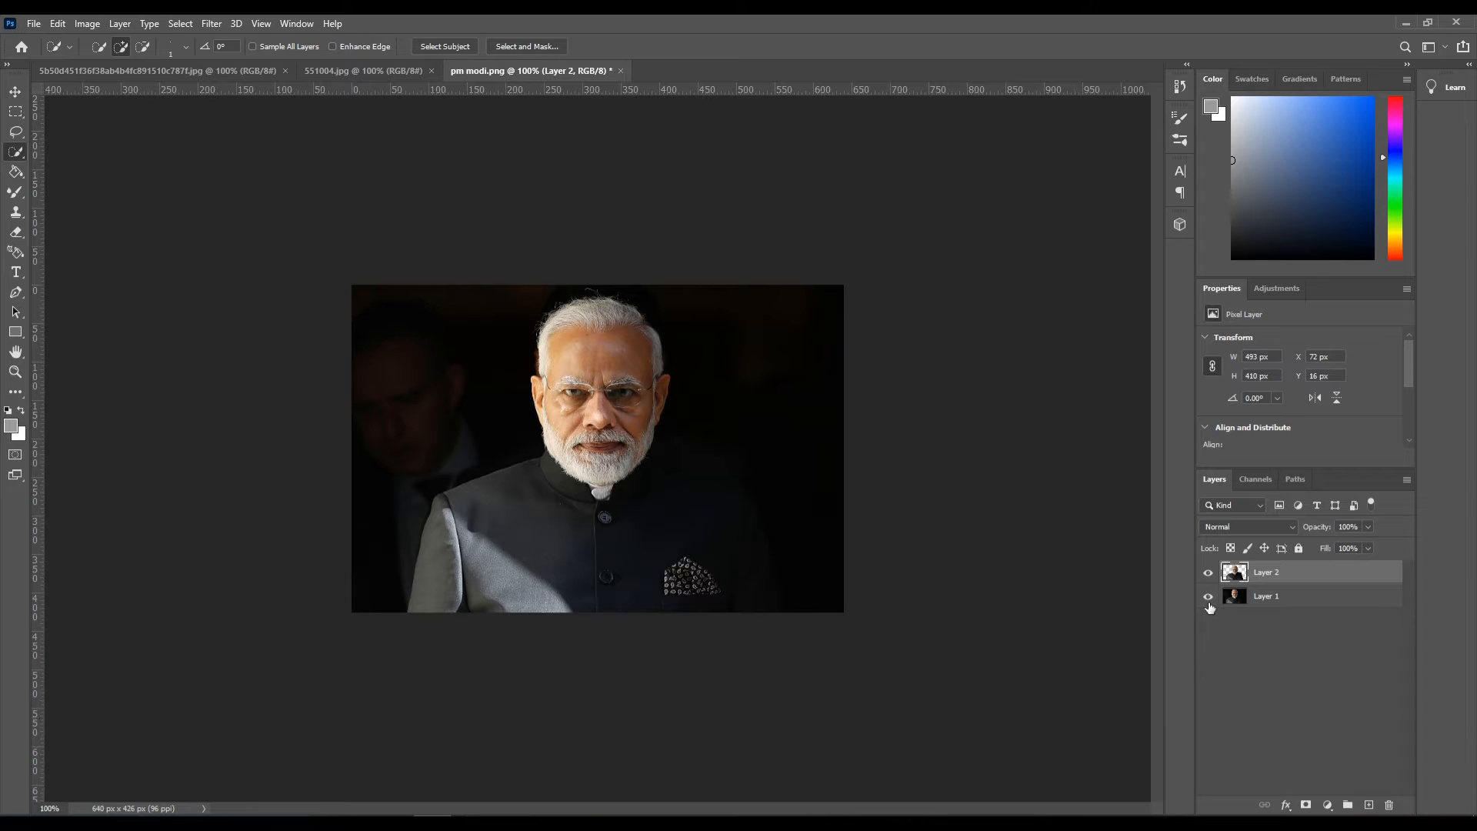
click(1212, 597)
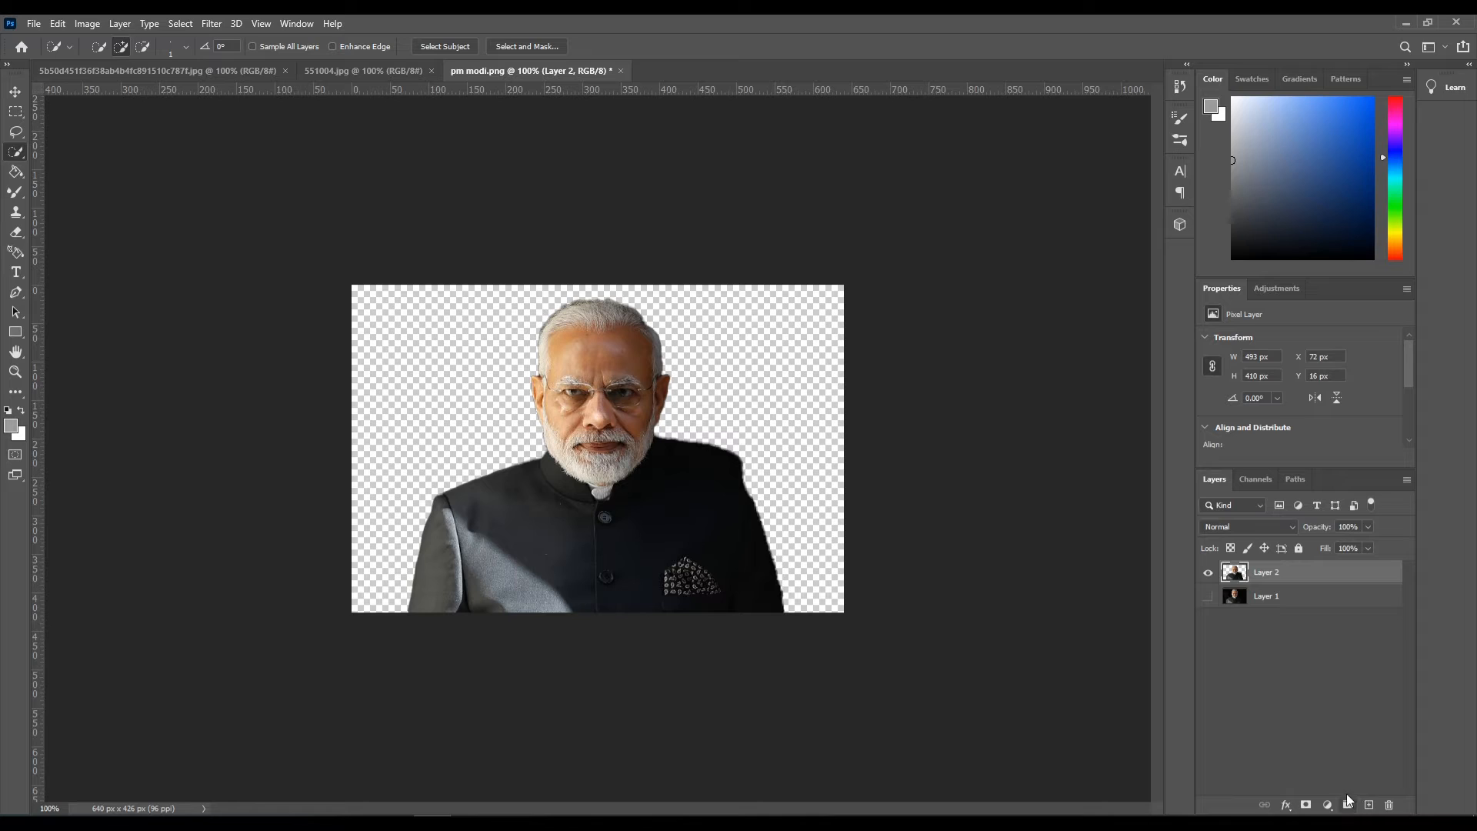
- Add a new layer, fill it with the gray foreground colour, and place it beneath the visible cutout of the man
click(1369, 804)
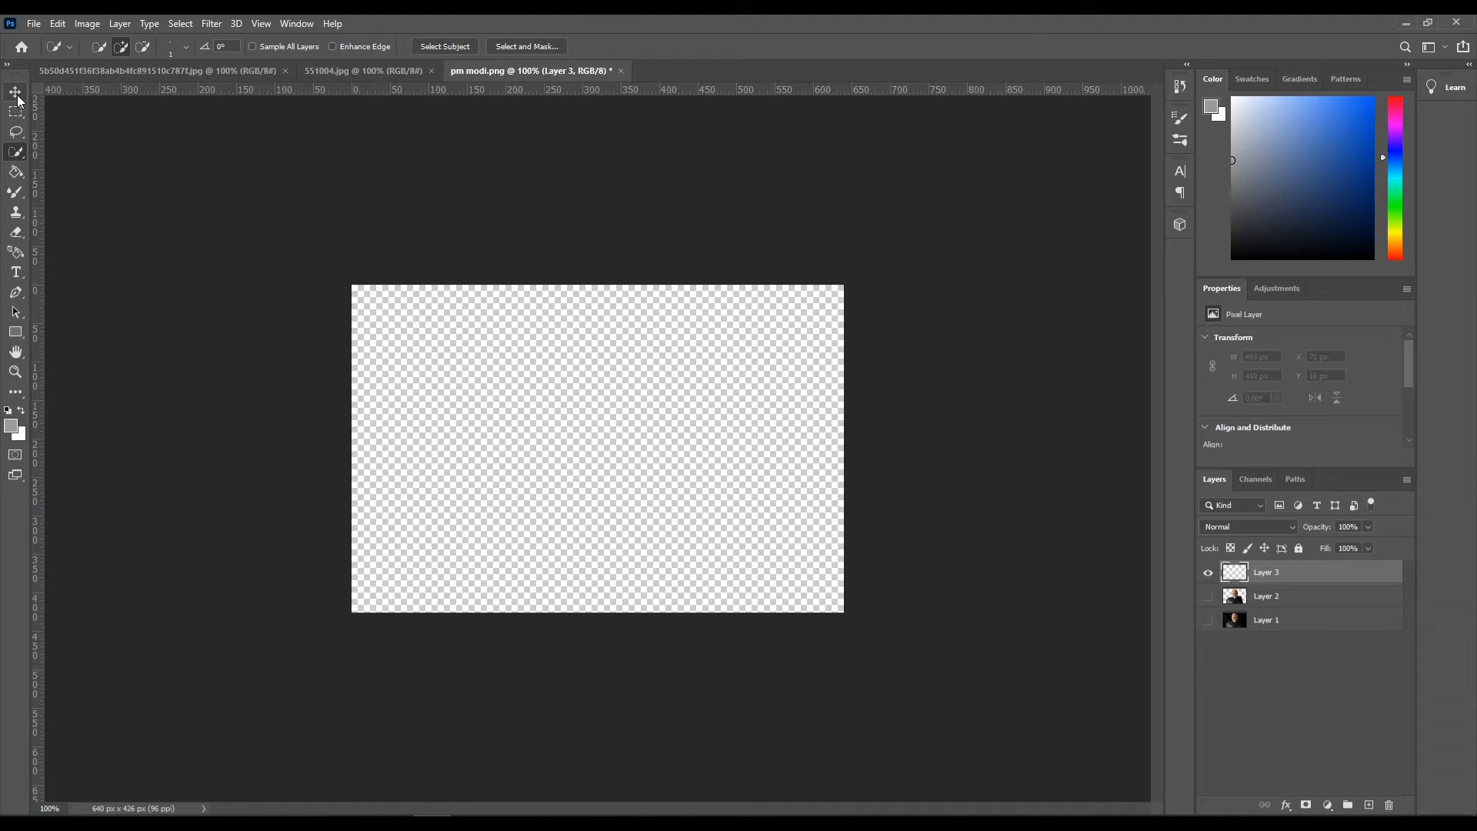
click(15, 94)
click(15, 172)
click(524, 386)
key(v)
click(1208, 596)
click(1207, 572)
click(1208, 572)
drag(1269, 596, 1269, 563)
- Examine the man's cutout edges around the head and shoulders against the gray background
key(ctrl+plus)
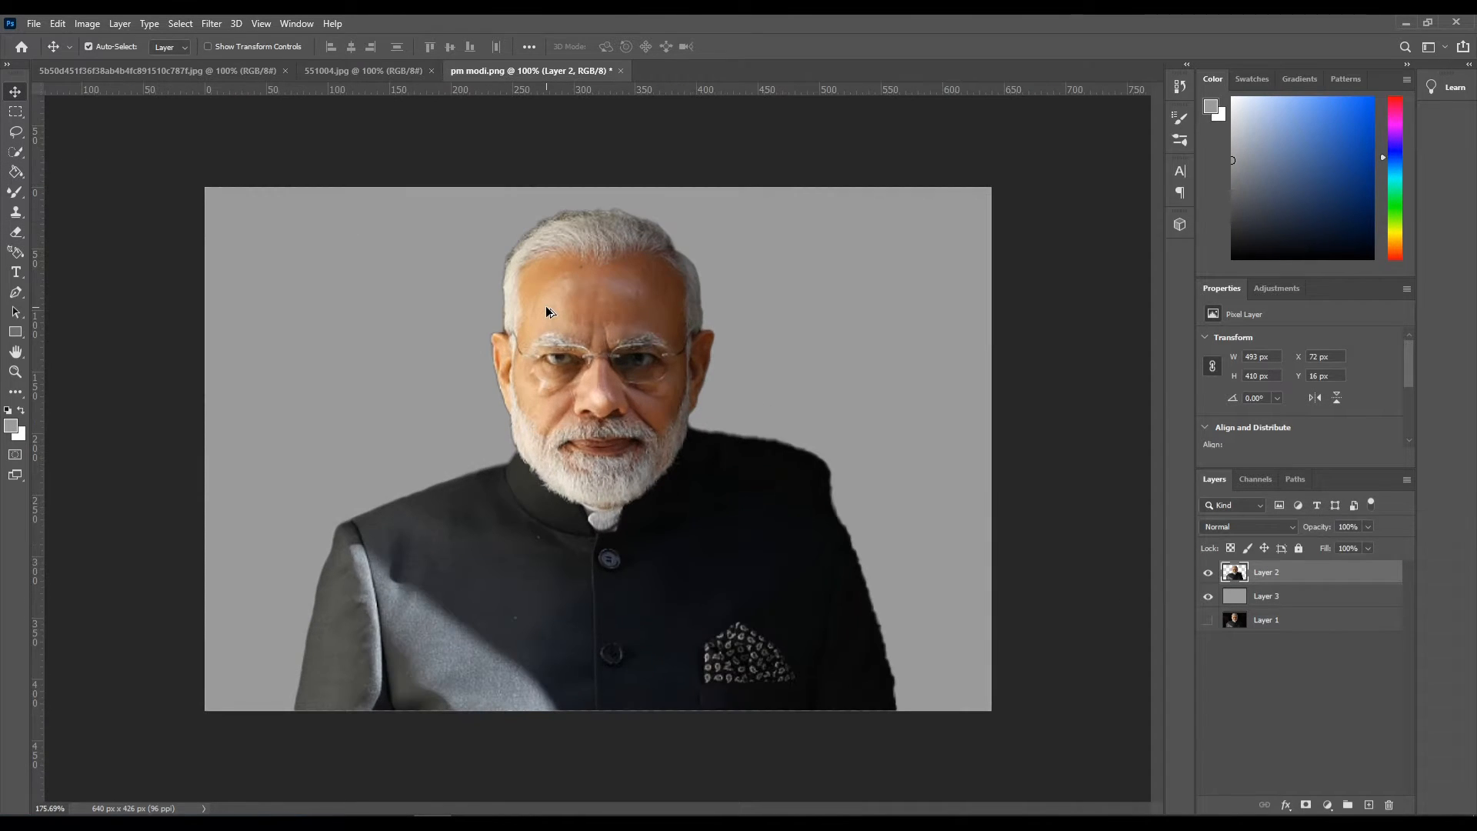
key(ctrl+plus)
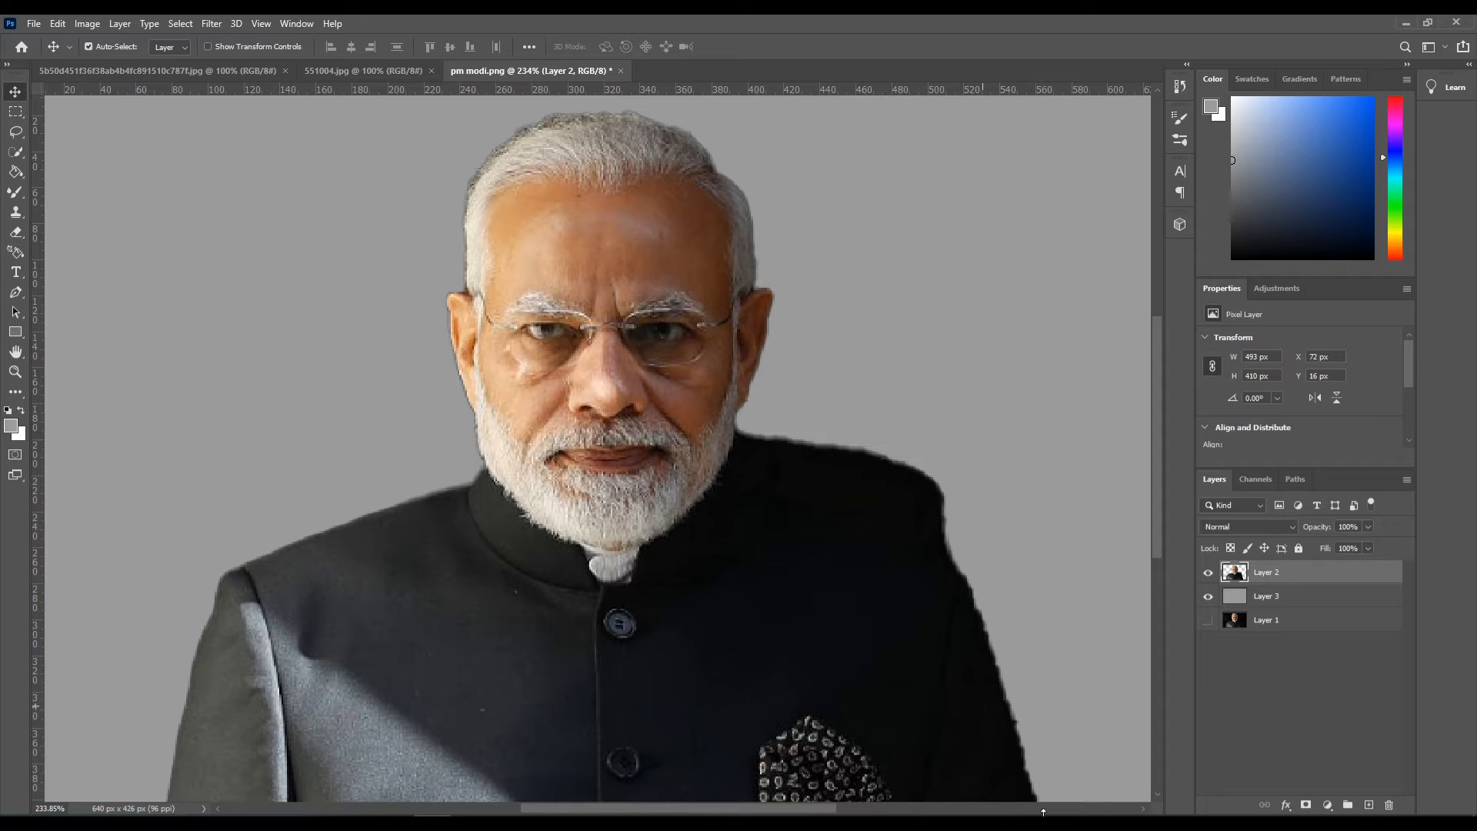
scroll(690, 305, down, 5)
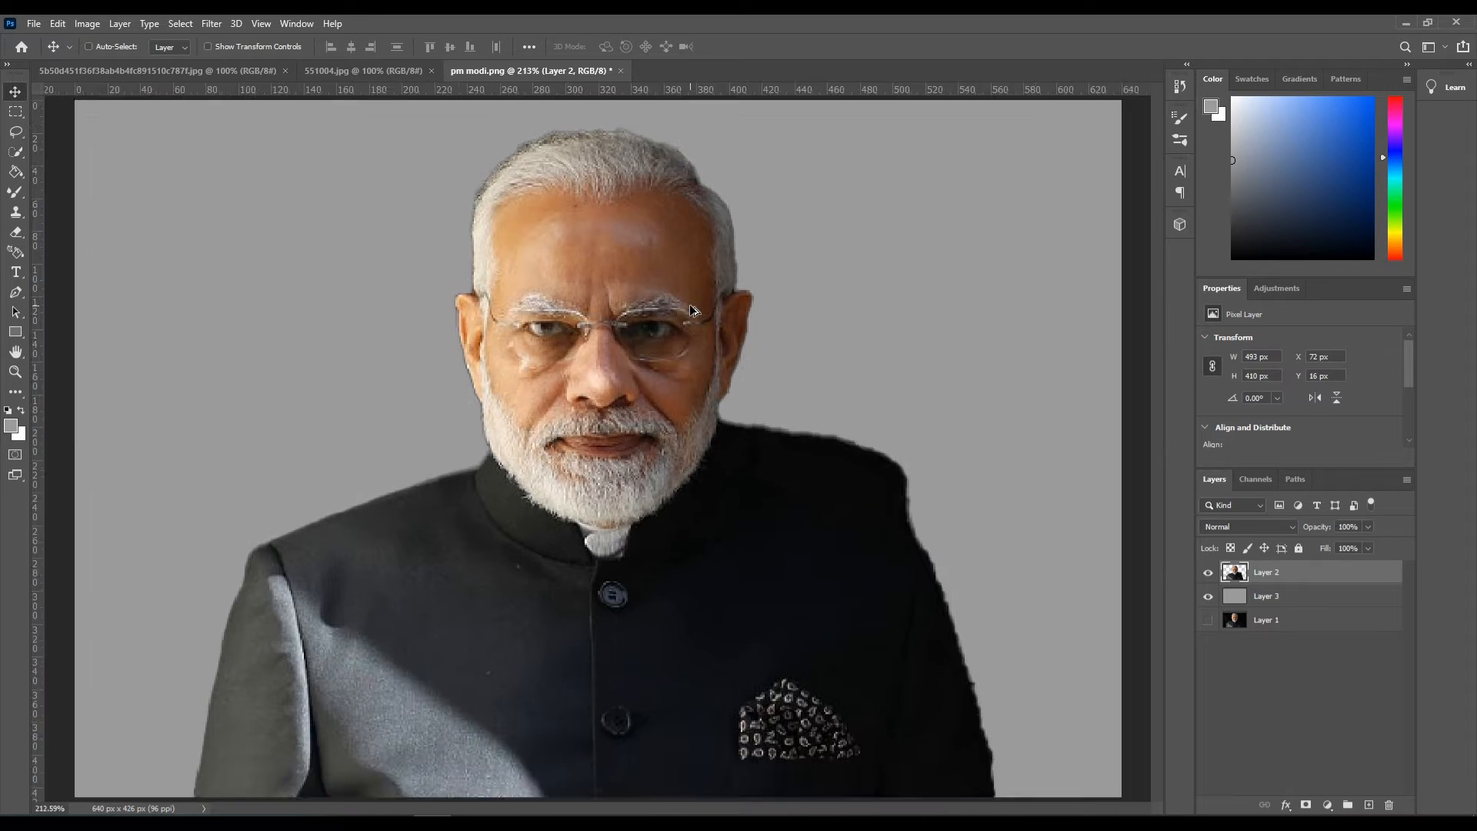
scroll(700, 321, down, 3)
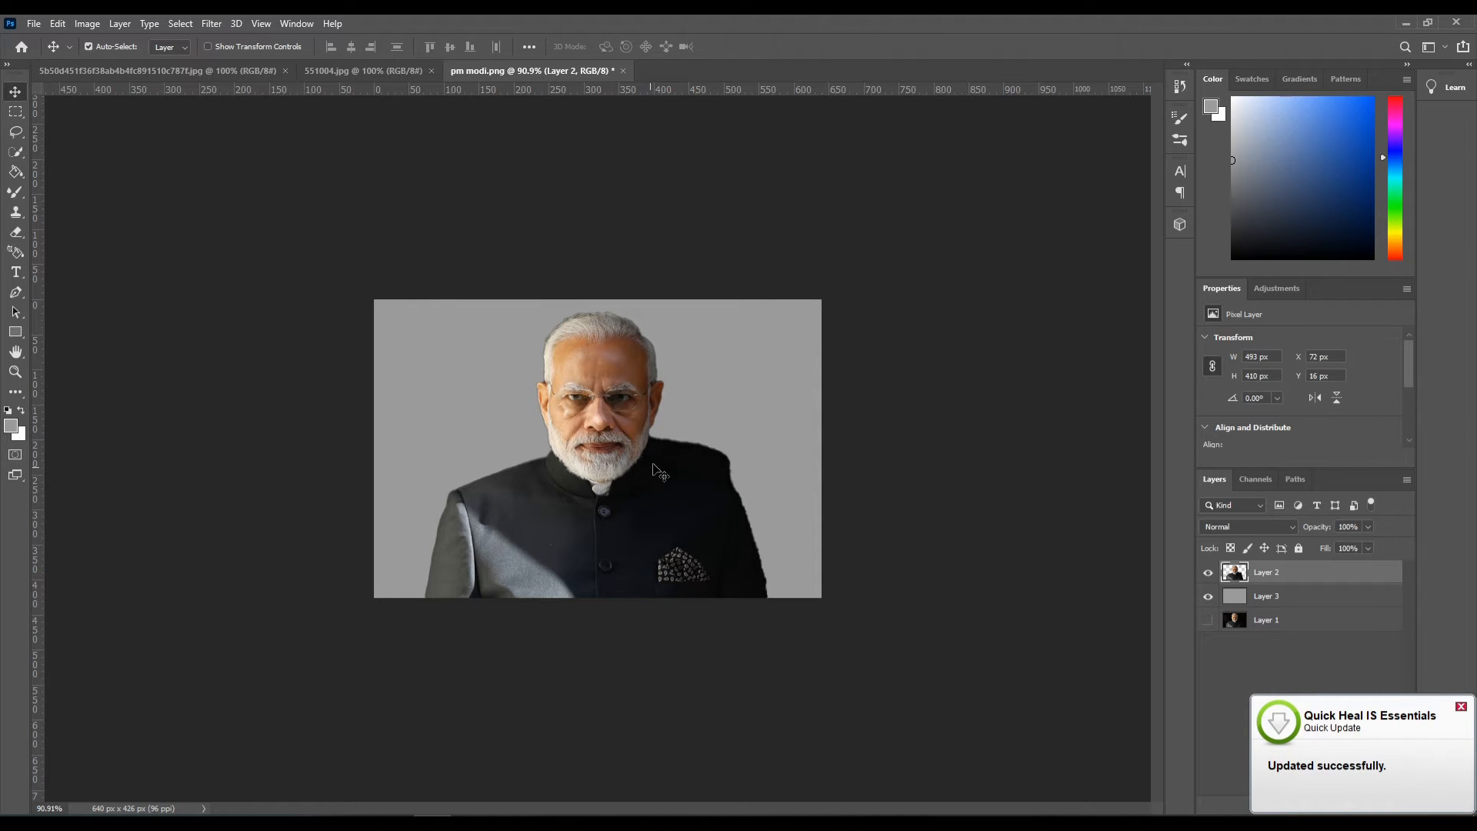
key(ctrl+0)
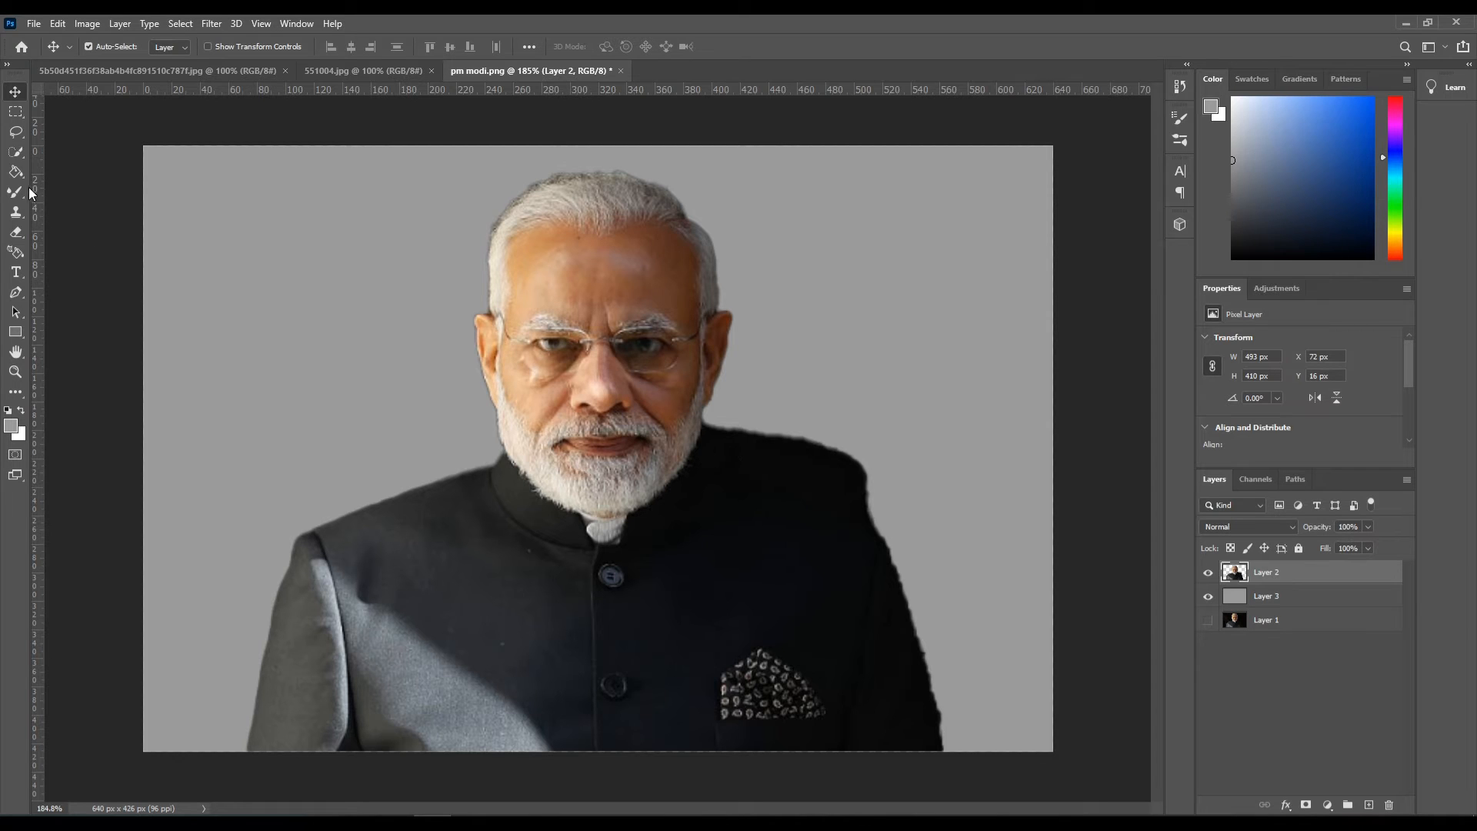
click(15, 153)
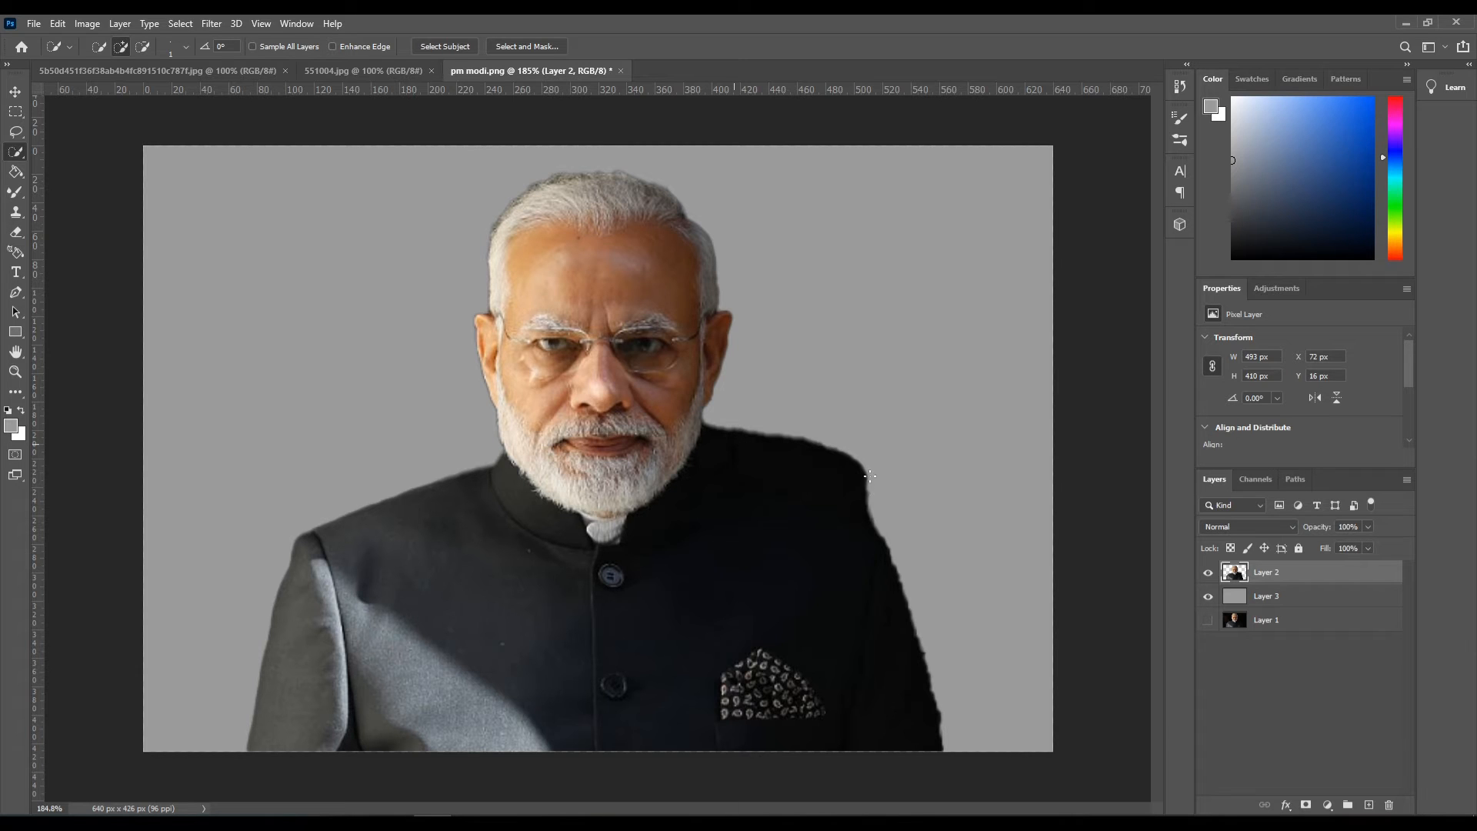
drag(865, 467, 865, 496)
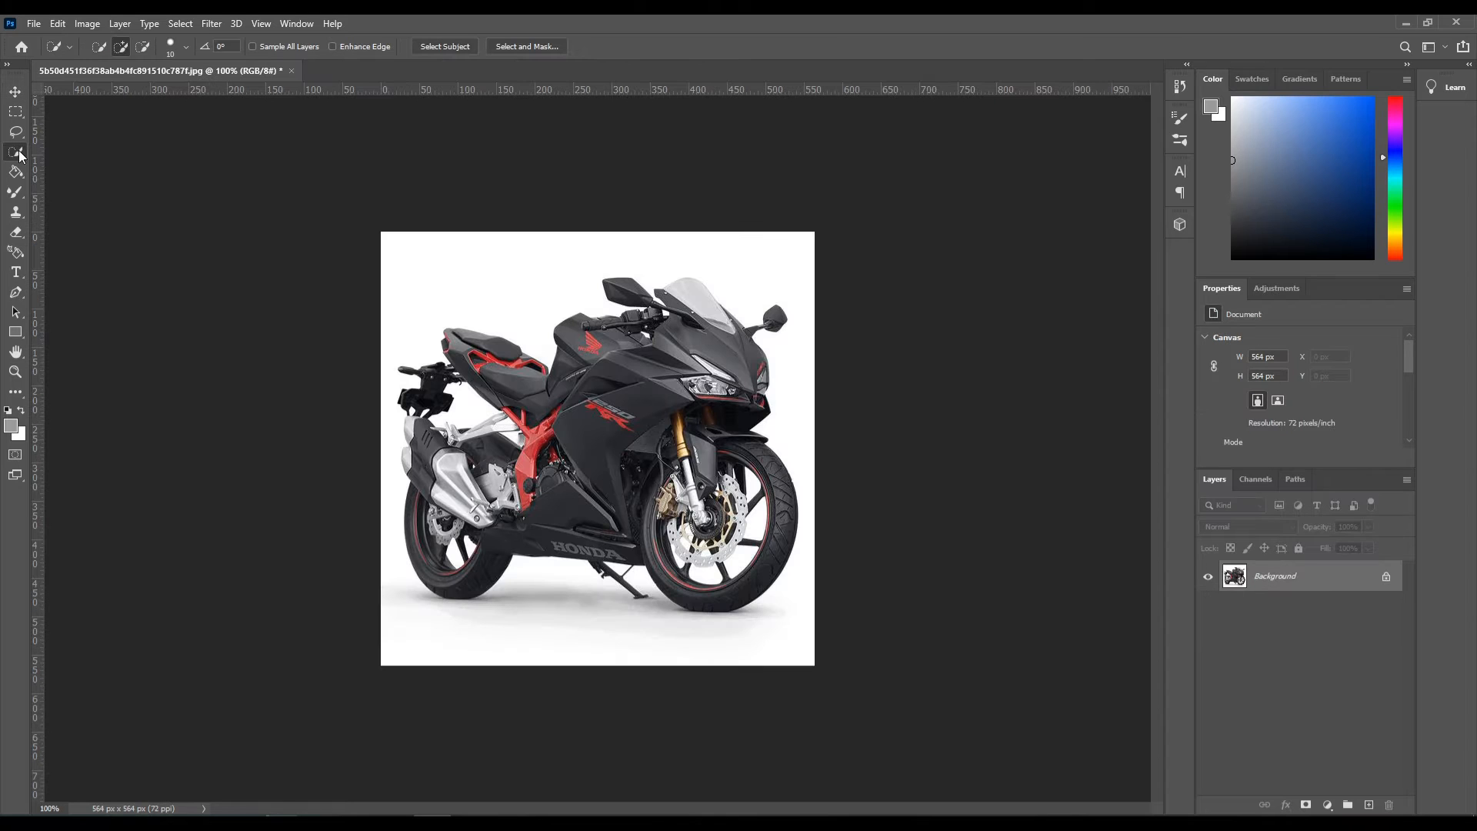
- Select the motorcycle with Select Subject and subtract the white gaps between the wheel spokes from the selection
click(454, 46)
alt+scroll(465, 373, up, 5)
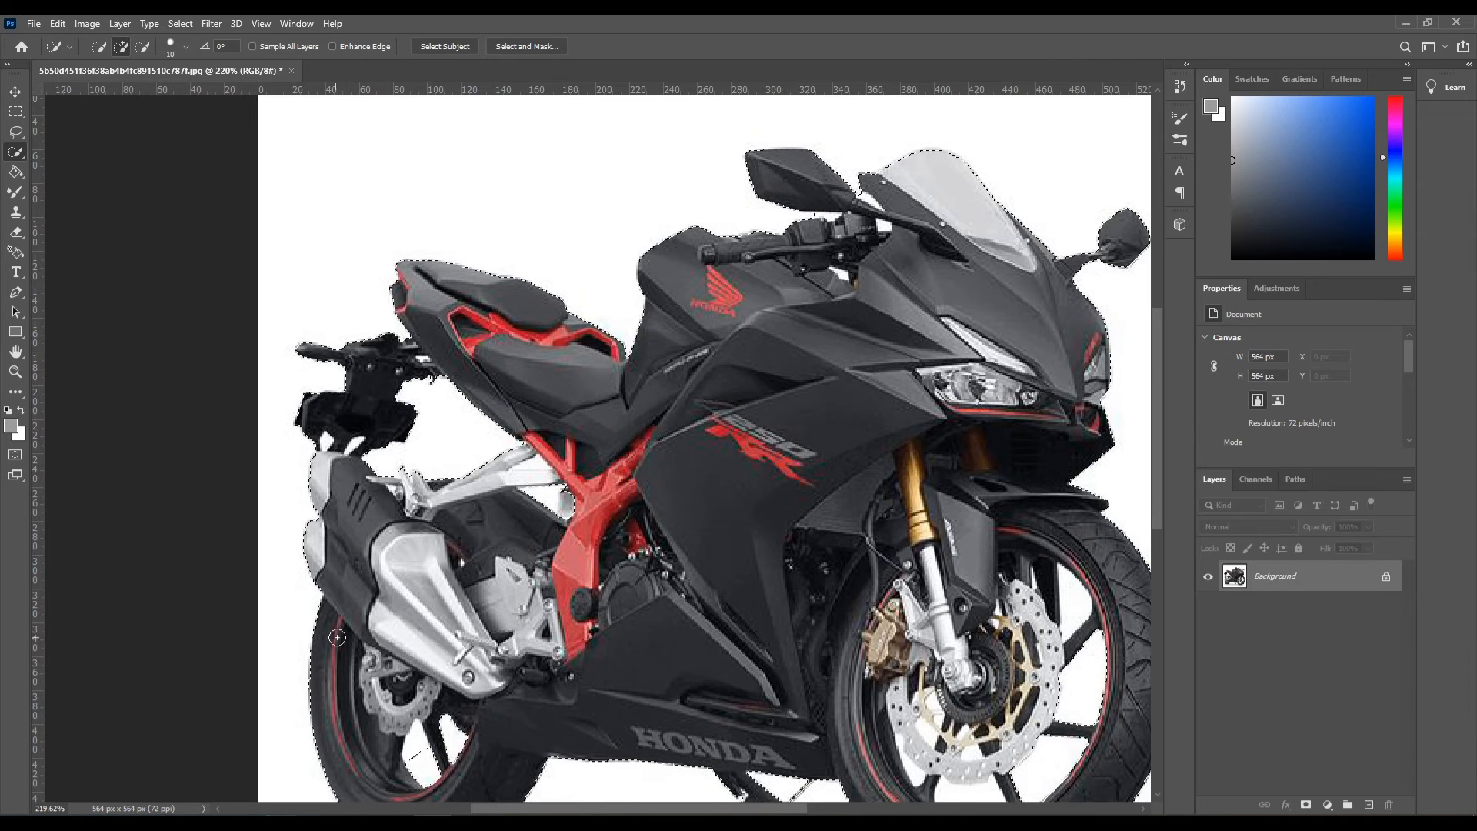
scroll(444, 754, down, 3)
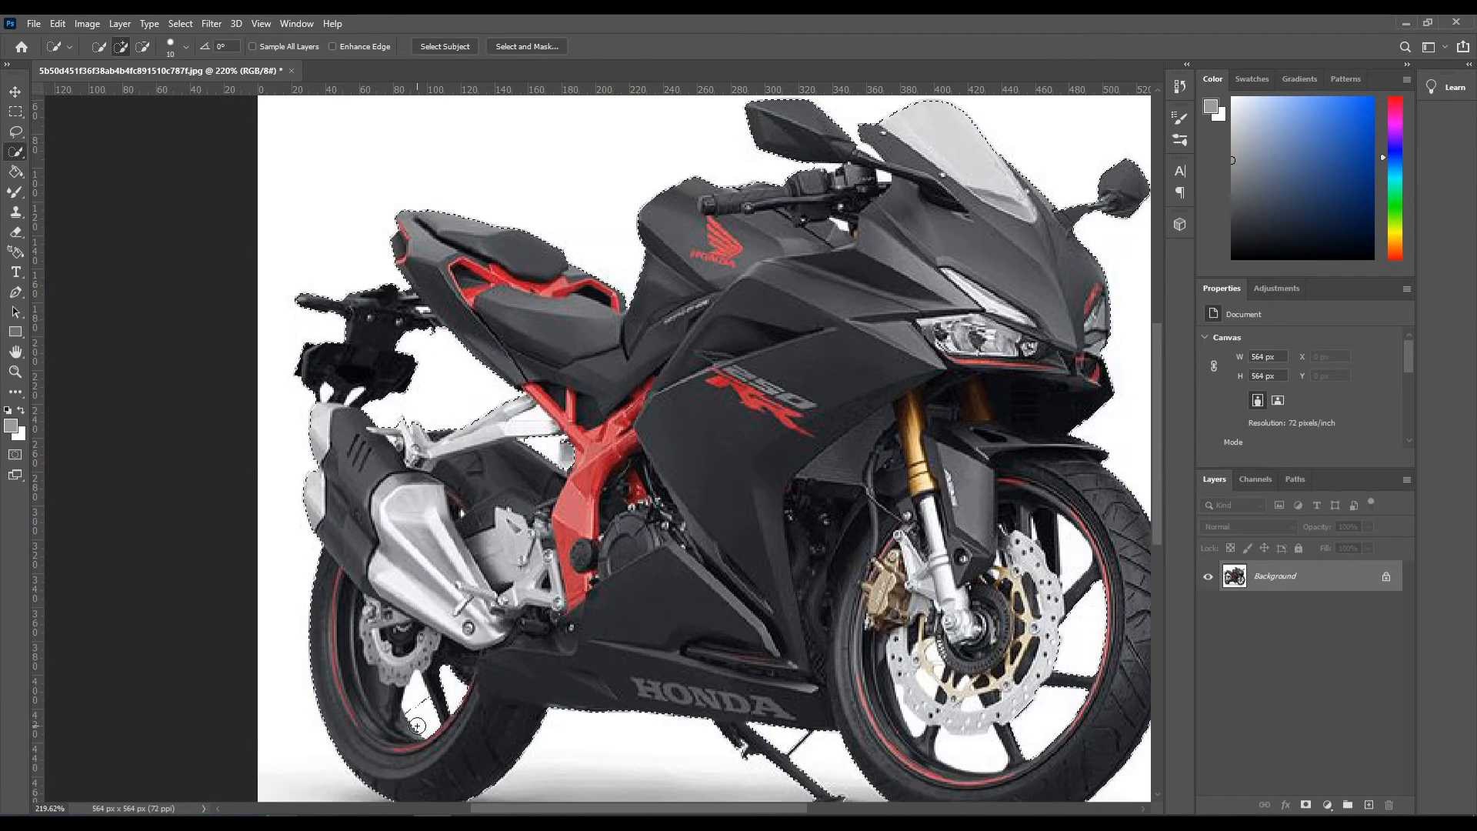
key(alt)
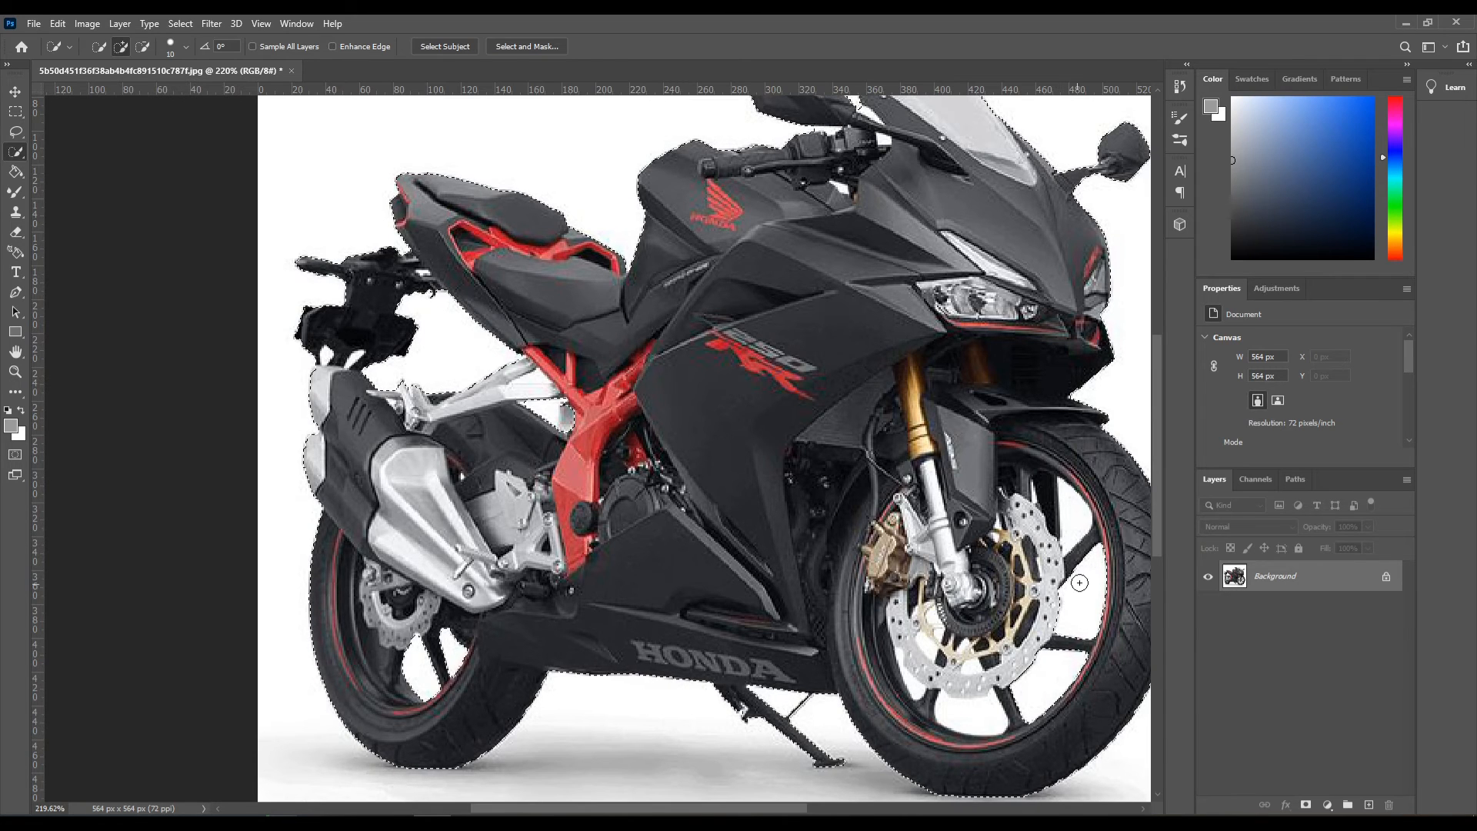
key(alt)
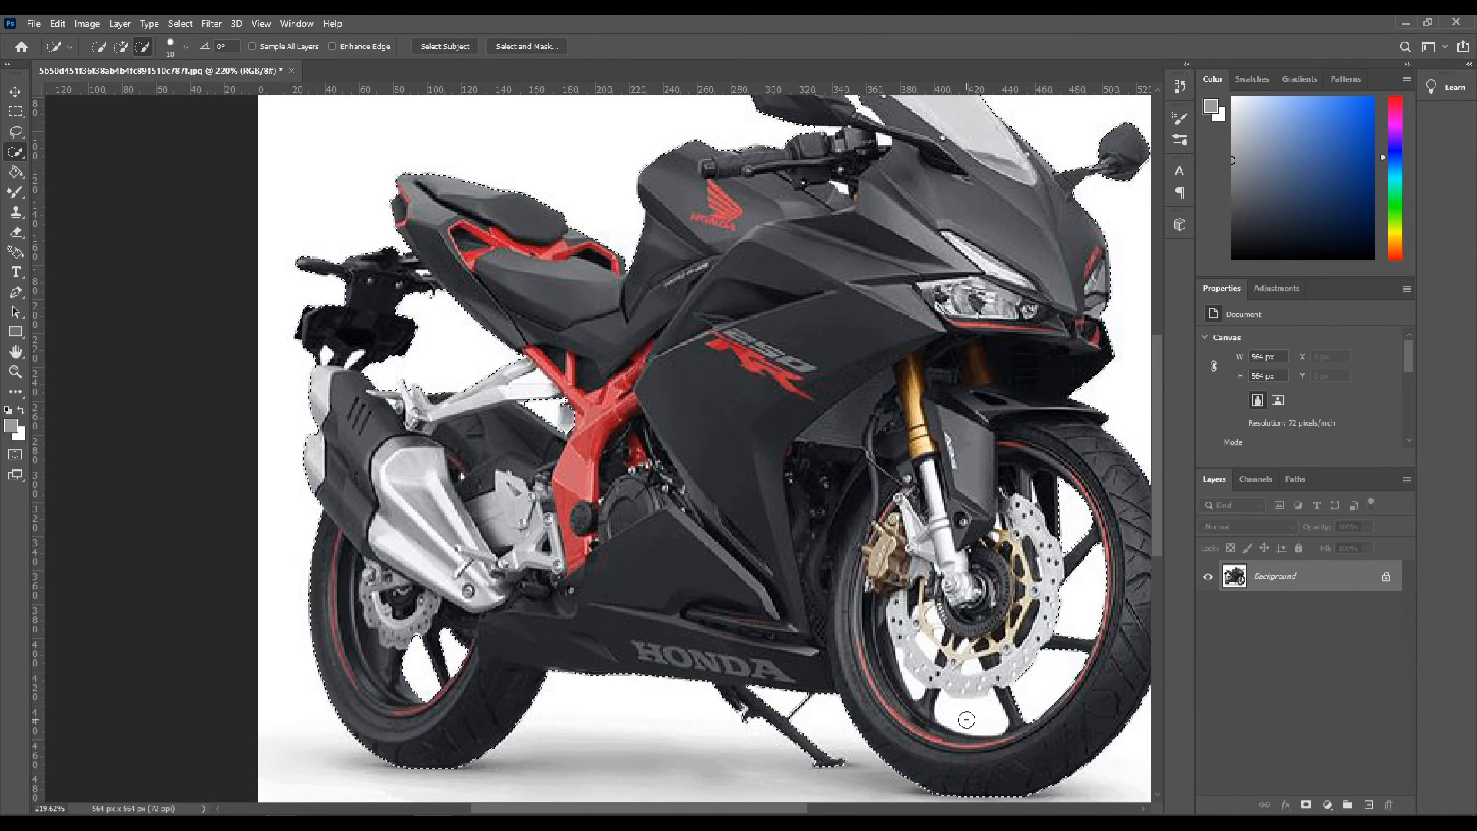
scroll(1027, 446, up, 2)
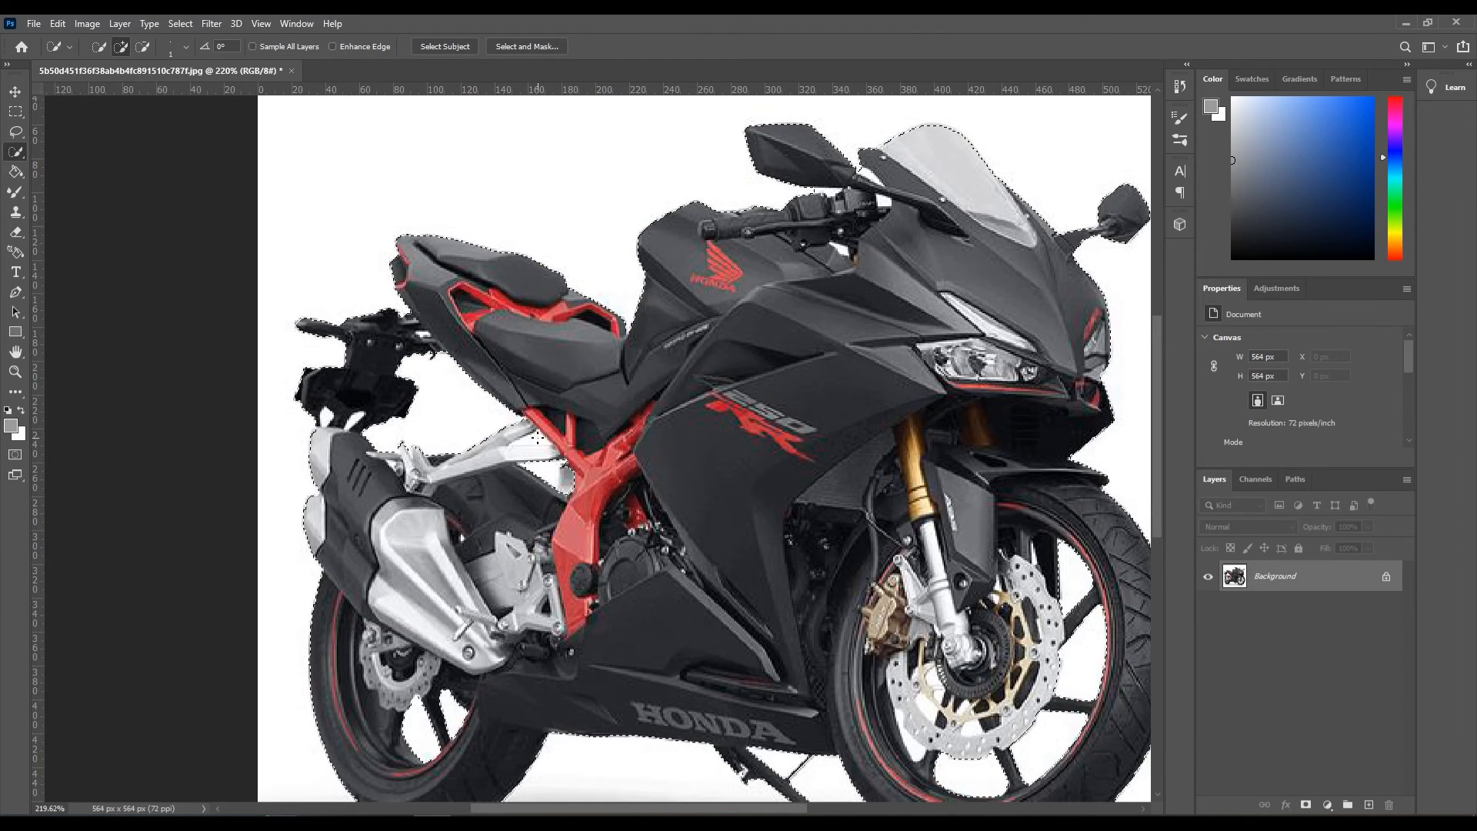
- Subtract the small background gap below the seat, beside the red frame, from the motorcycle selection
alt+click(542, 444)
alt+click(534, 438)
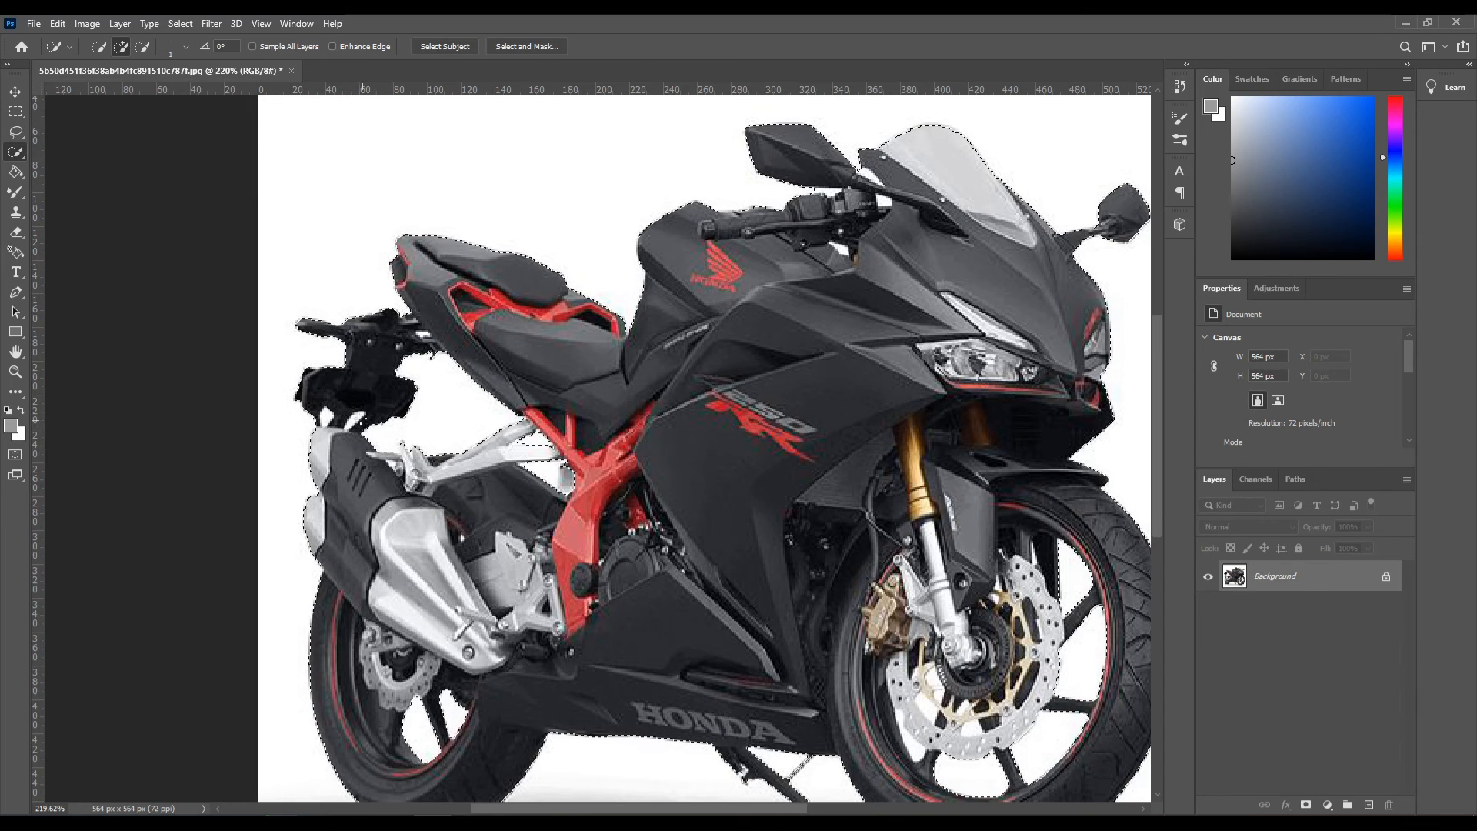
key(alt)
scroll(551, 478, down, 1)
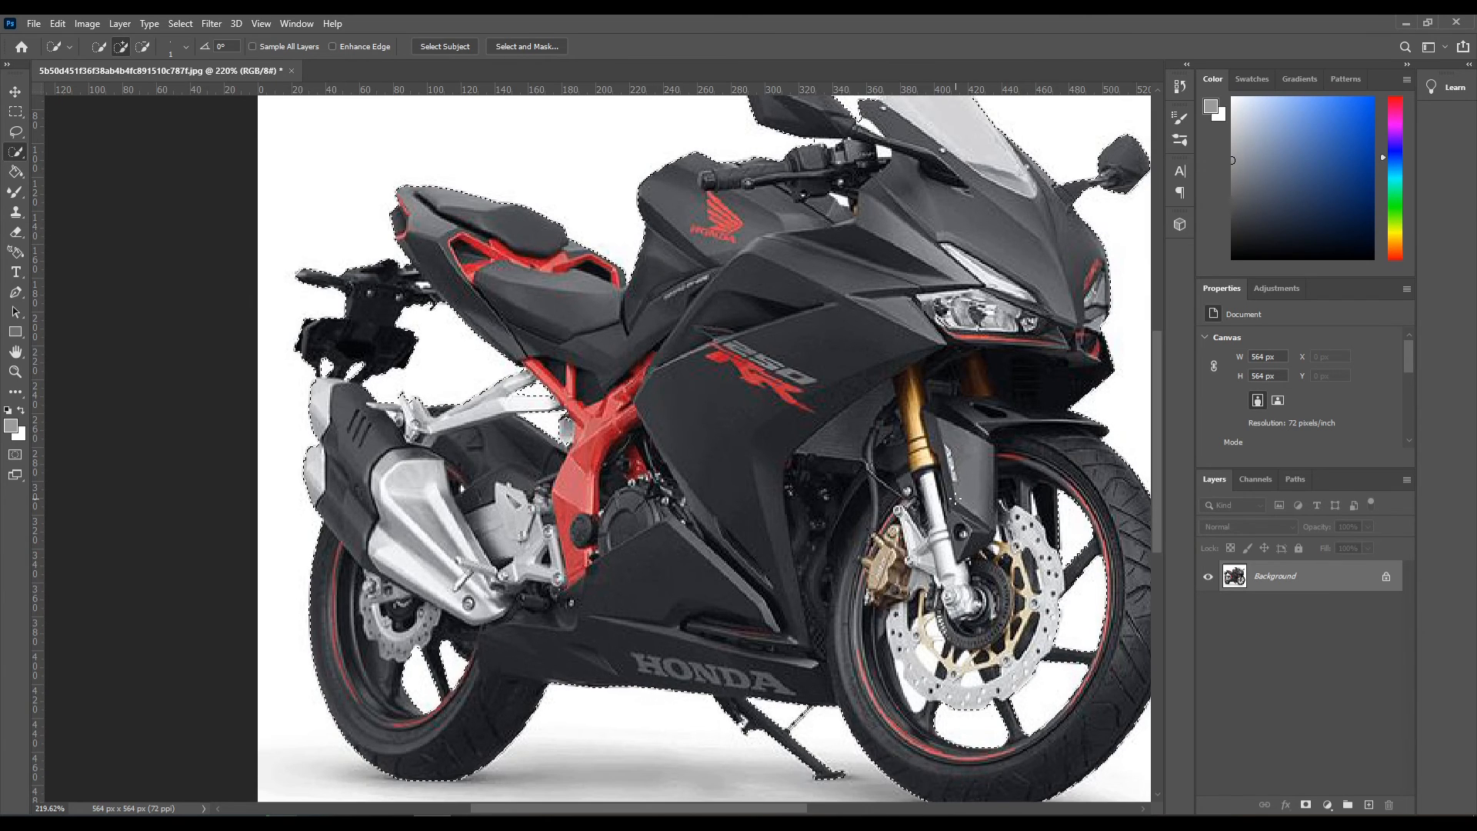
- Copy the selected motorcycle onto its own layer and hide the Background layer
scroll(955, 497, down, 3)
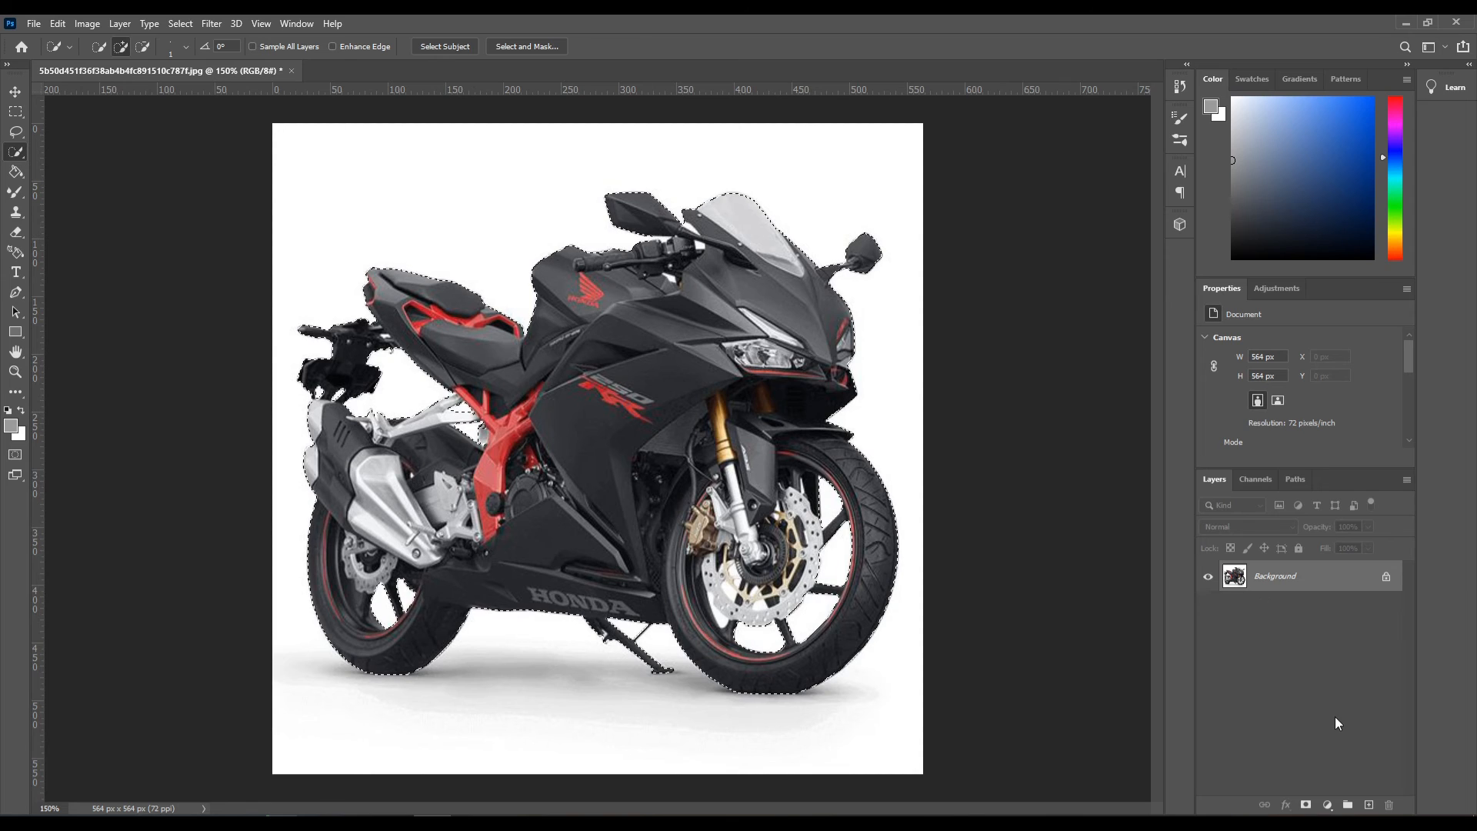
key(ctrl+j)
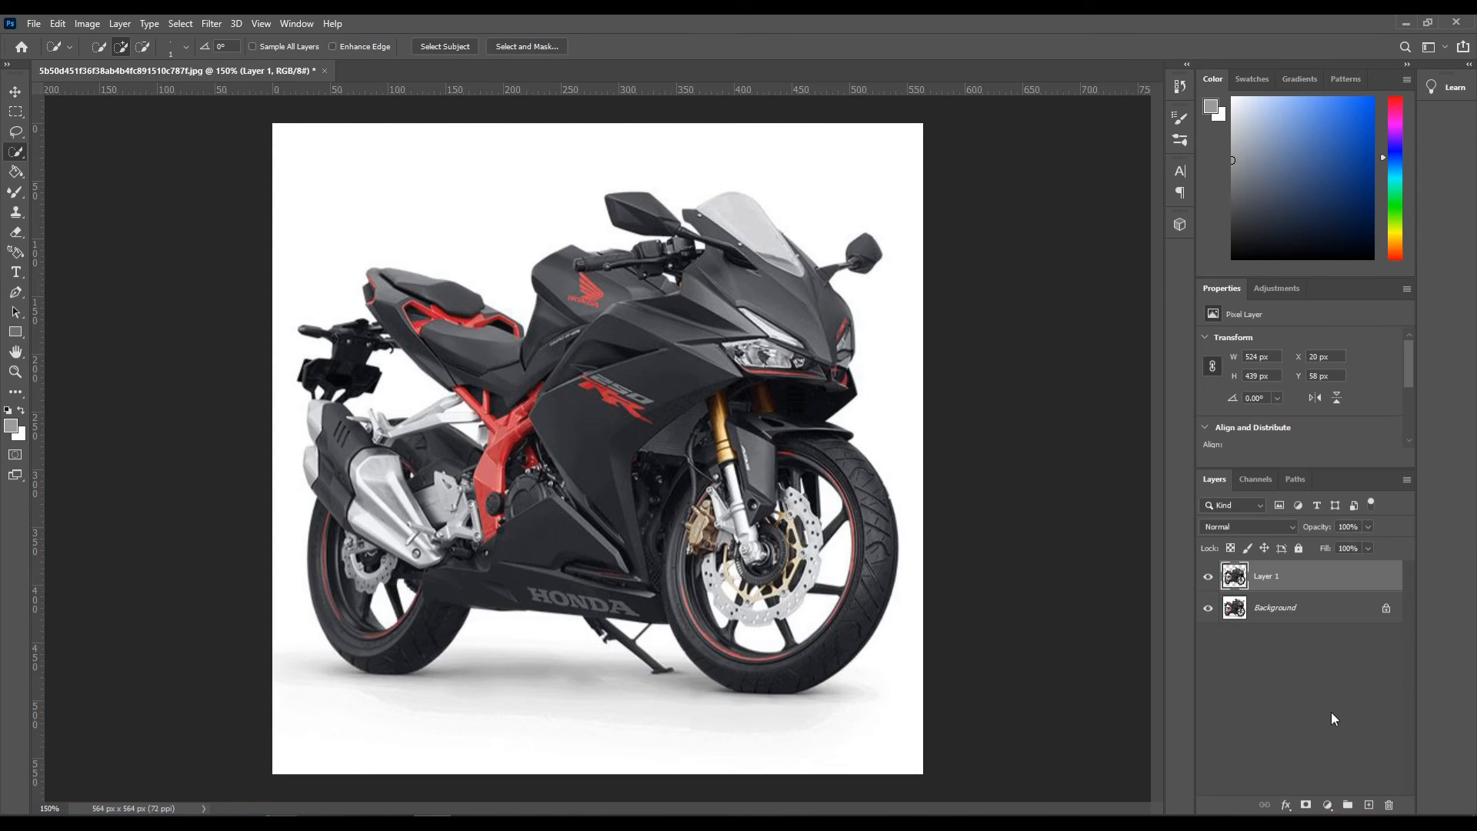
click(1207, 609)
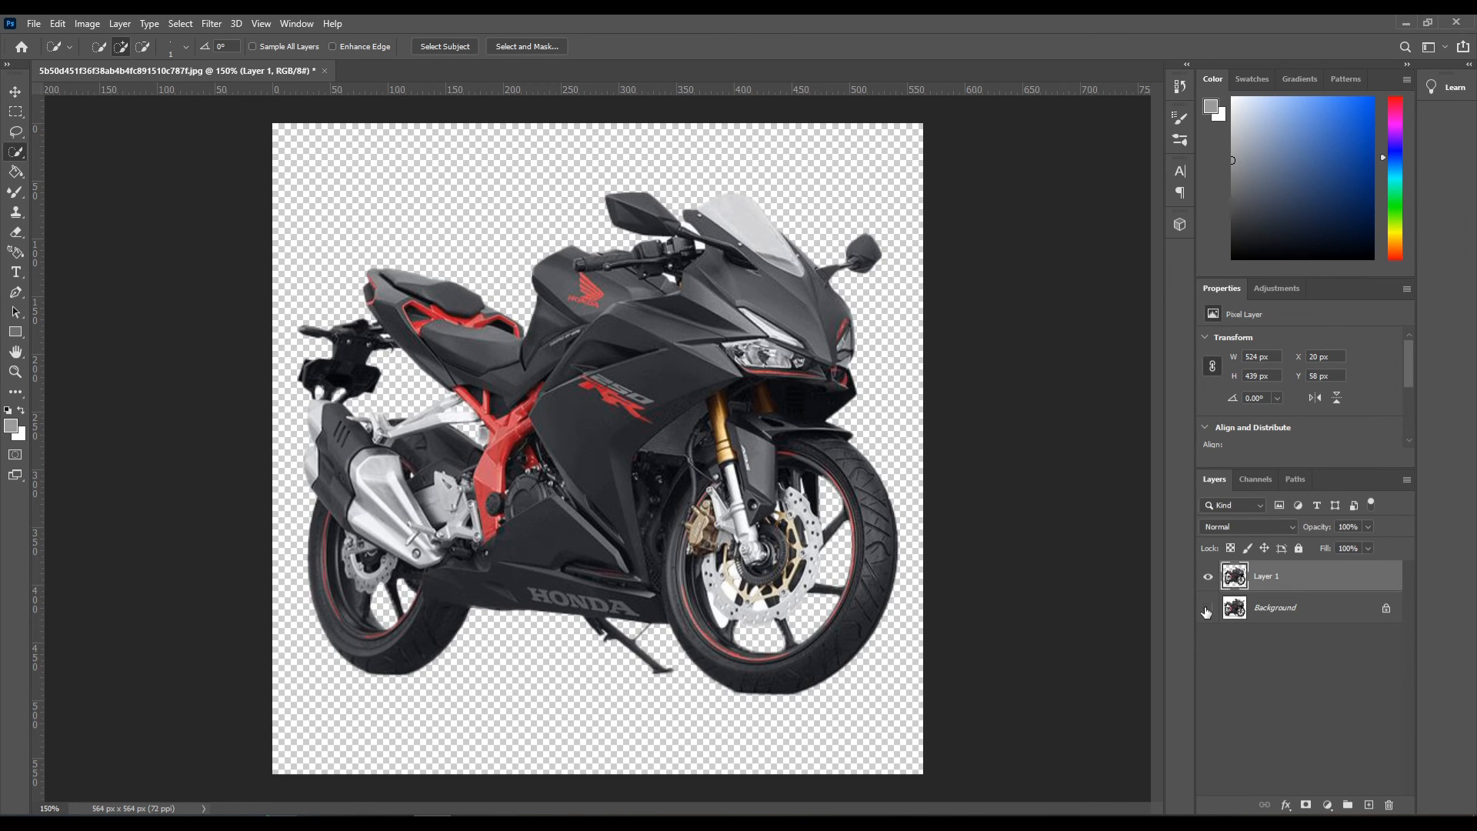
- Reposition the cut-out motorcycle slightly on the transparent canvas with the Move tool
click(16, 91)
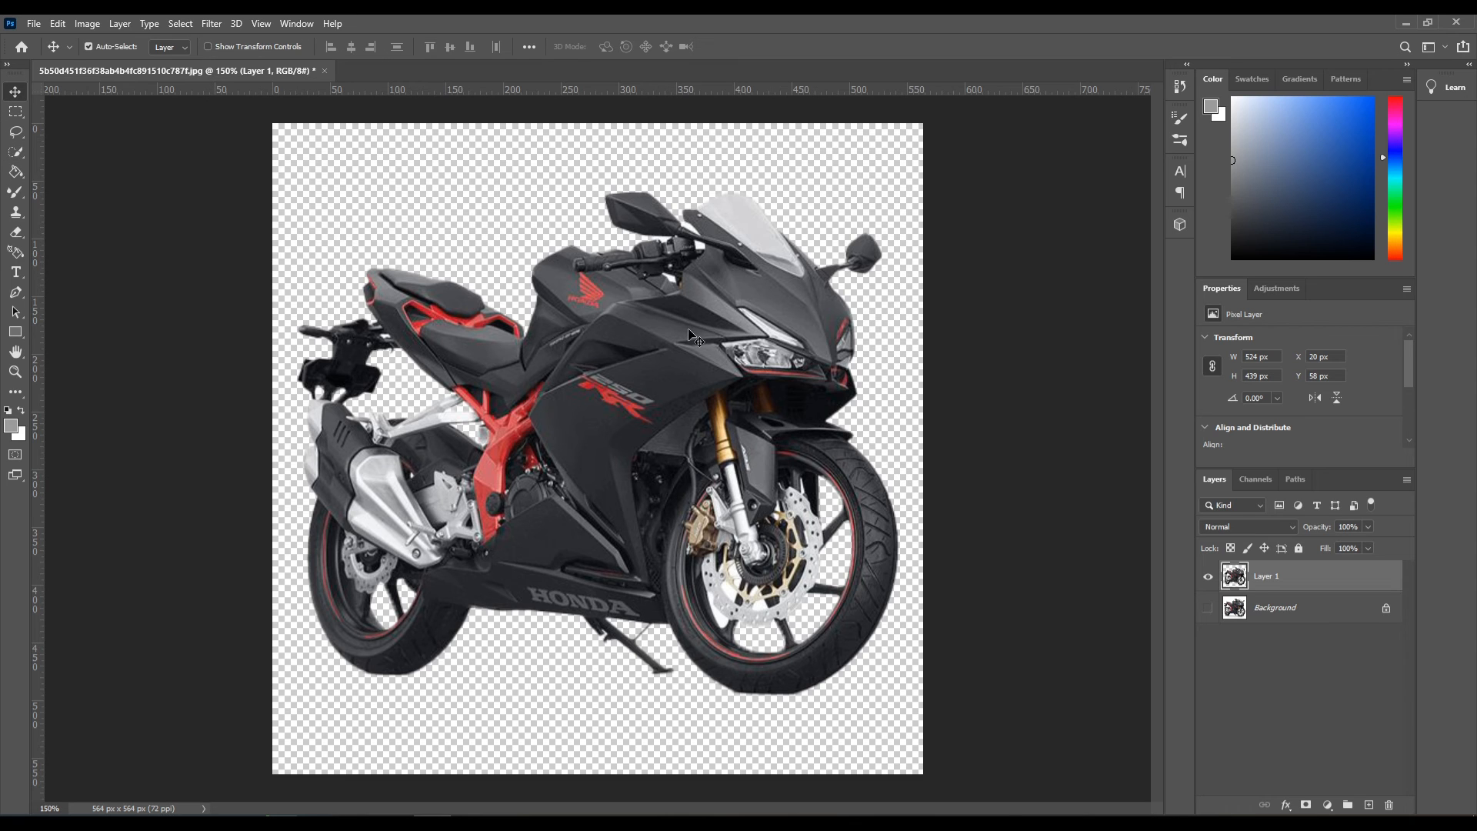
drag(666, 394, 666, 327)
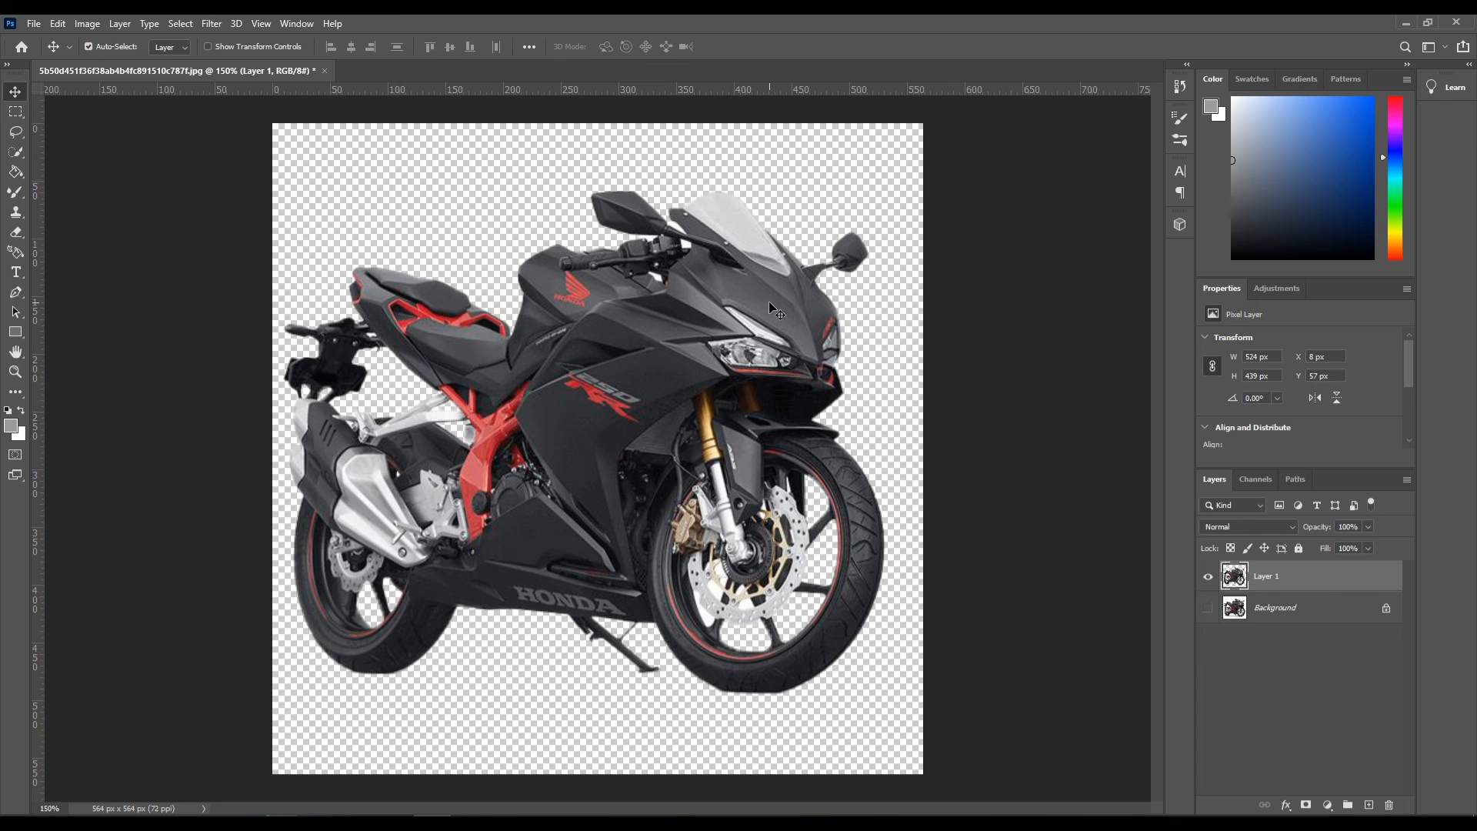
drag(765, 301, 750, 329)
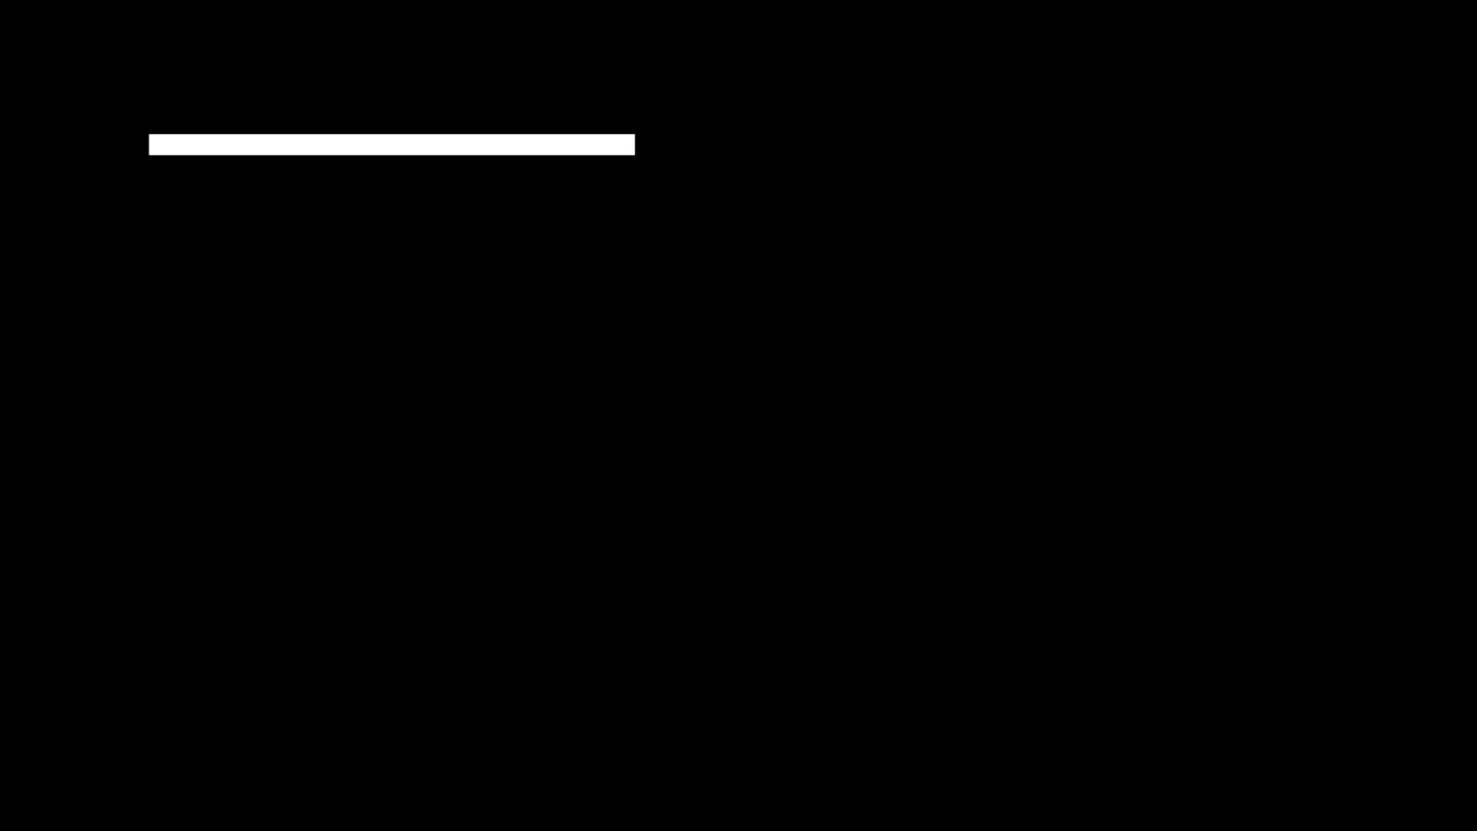